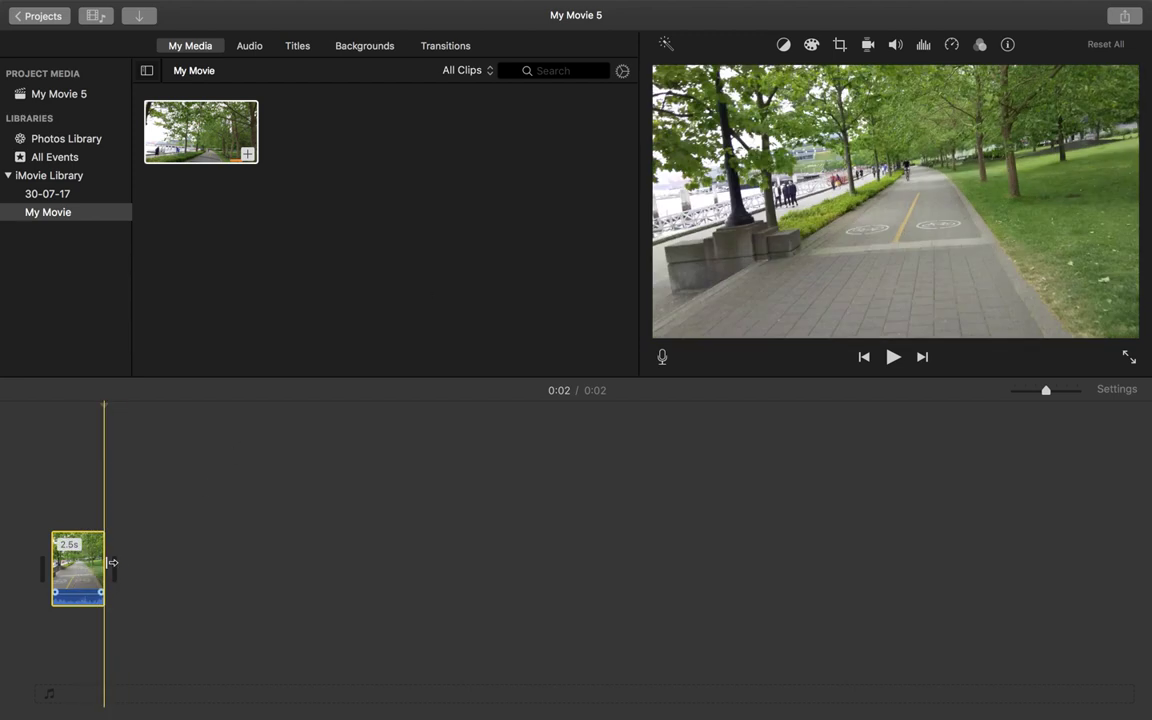
# Play the park-path clip to see the shake, then select it in the timeline.
pyautogui.press('space')
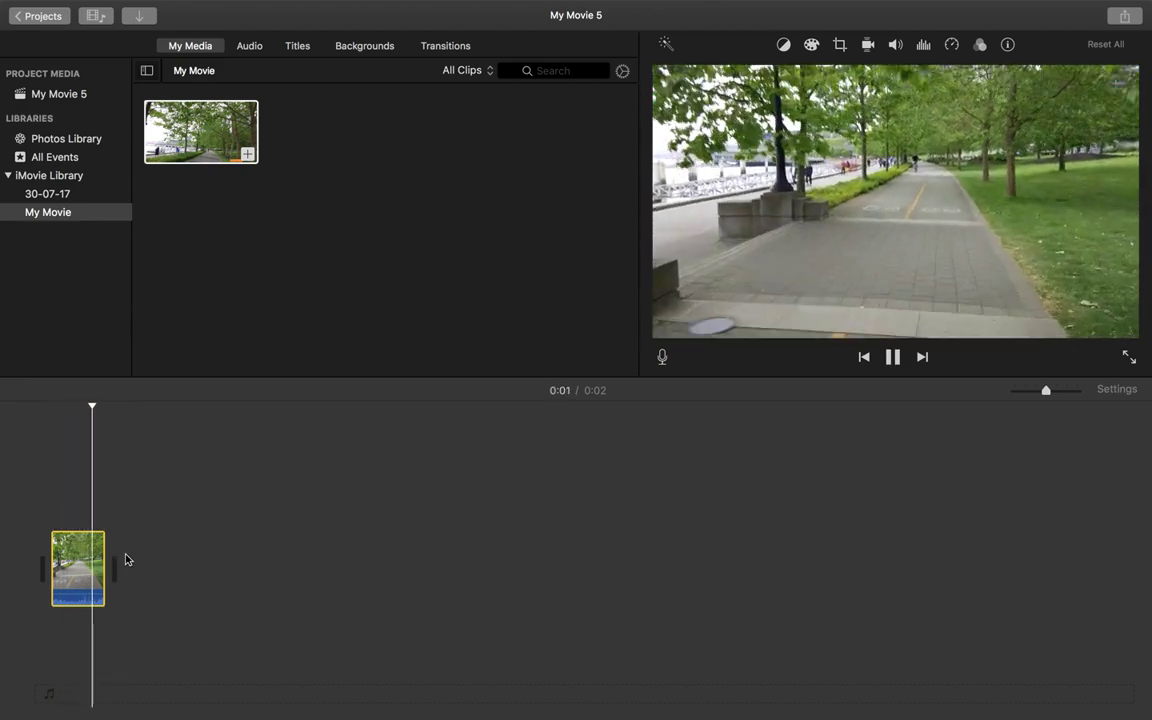
pyautogui.press('space')
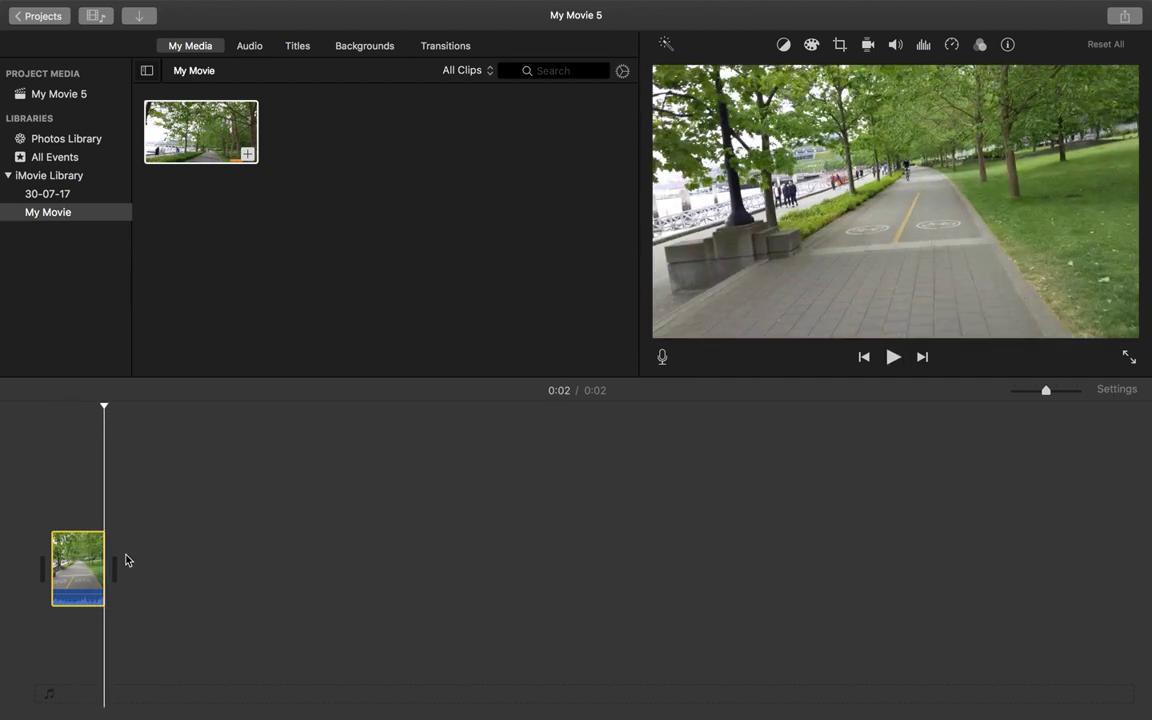
pyautogui.click(72, 566)
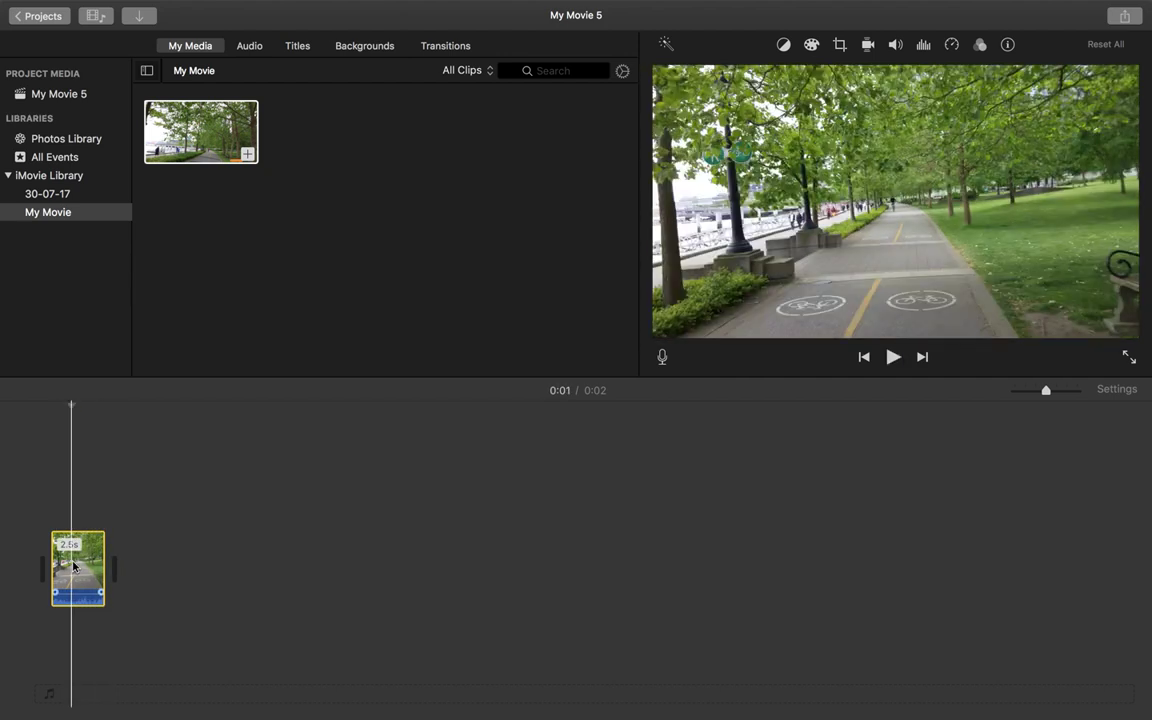
# Turn on Stabilize Shaky Video at 33% and return the playhead to the clip's start.
pyautogui.click(868, 47)
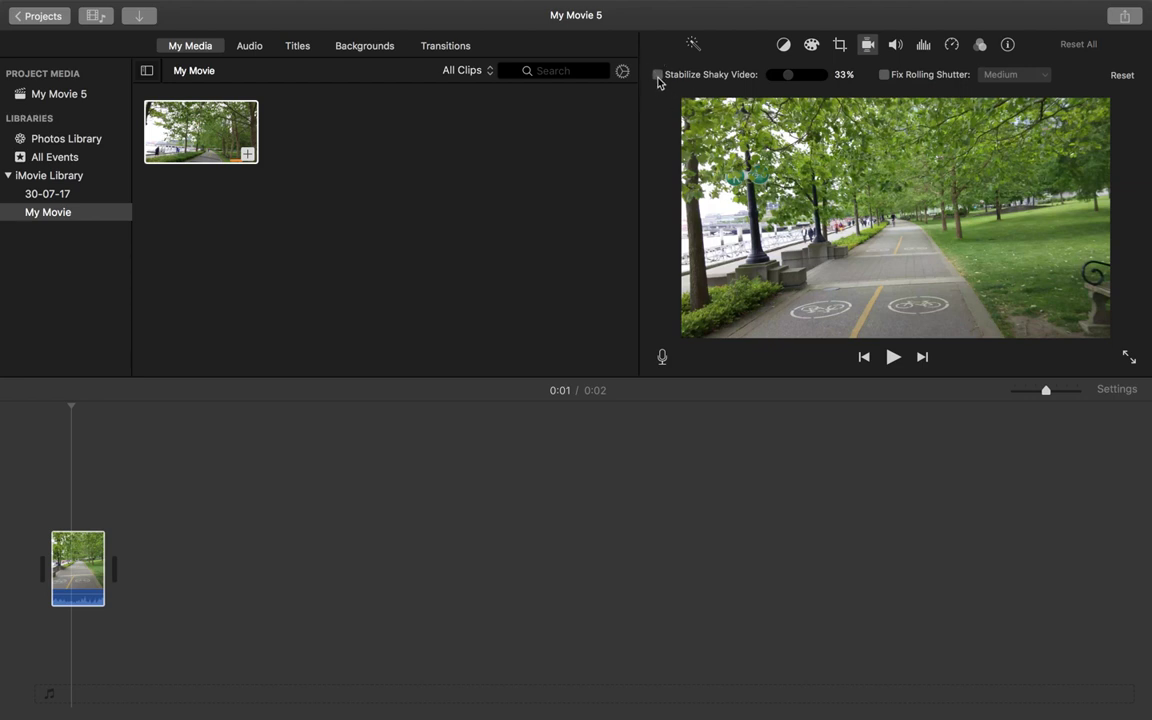
pyautogui.click(658, 75)
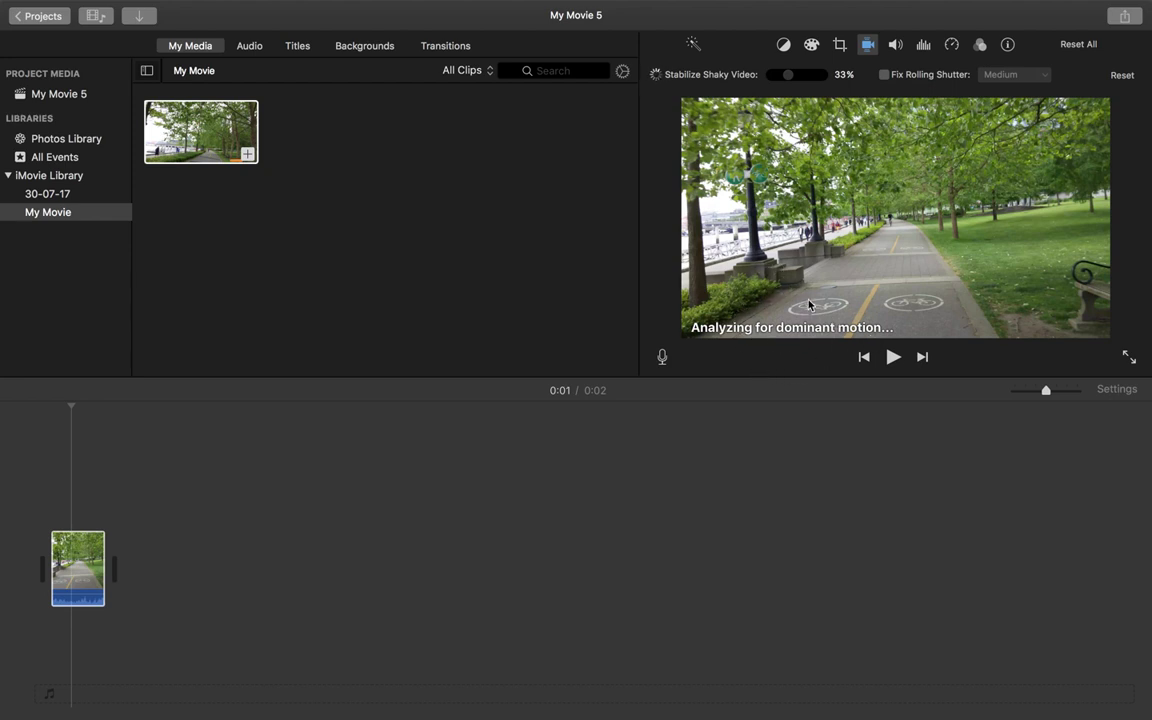
pyautogui.click(63, 543)
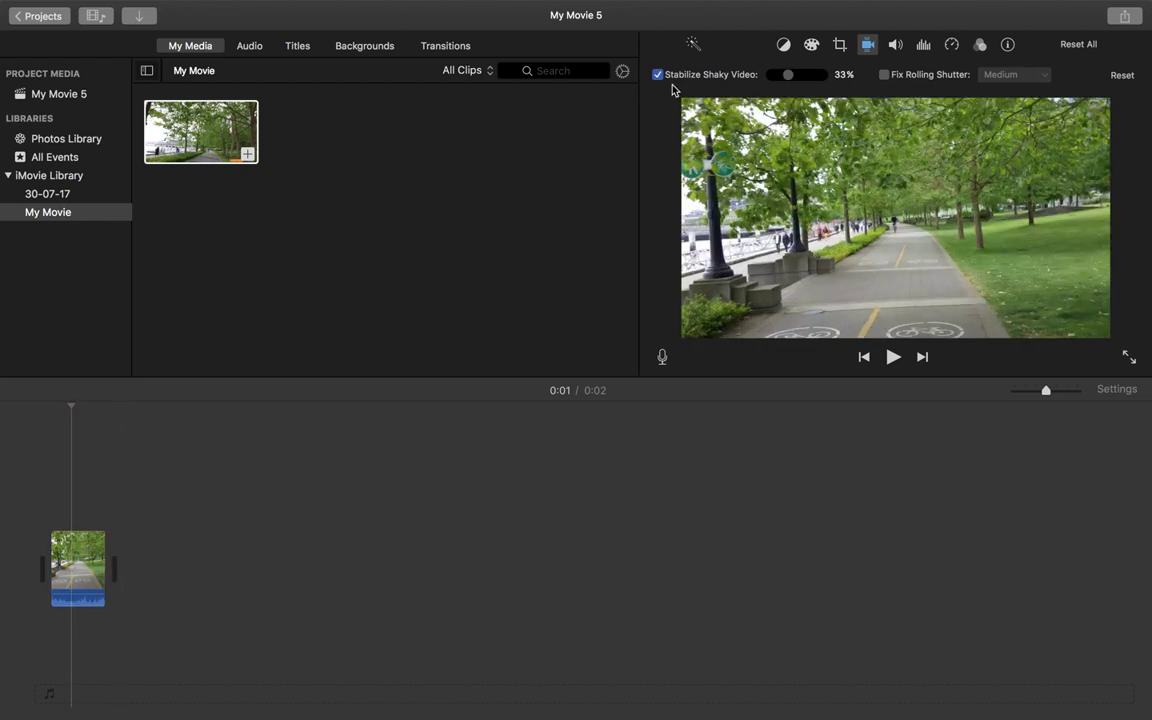
pyautogui.click(51, 470)
# Raise Stabilize Shaky Video to 100% and play the clip to review it.
pyautogui.press('space')
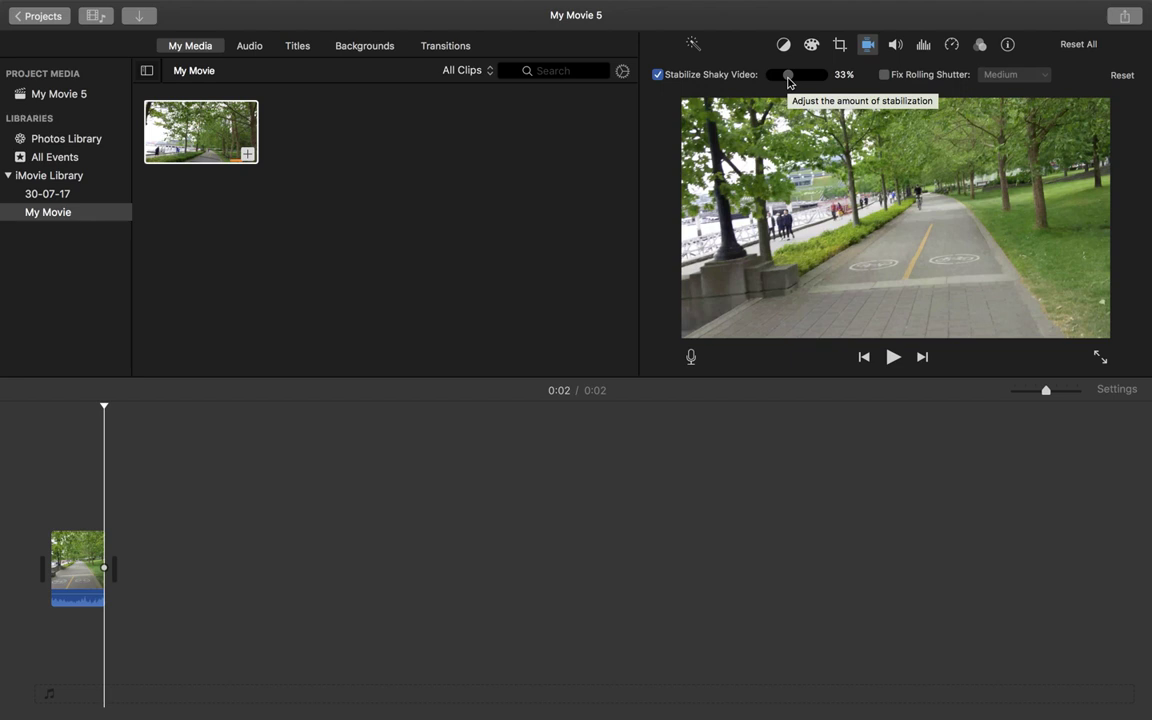
pyautogui.moveTo(789, 78); pyautogui.dragTo(838, 86)
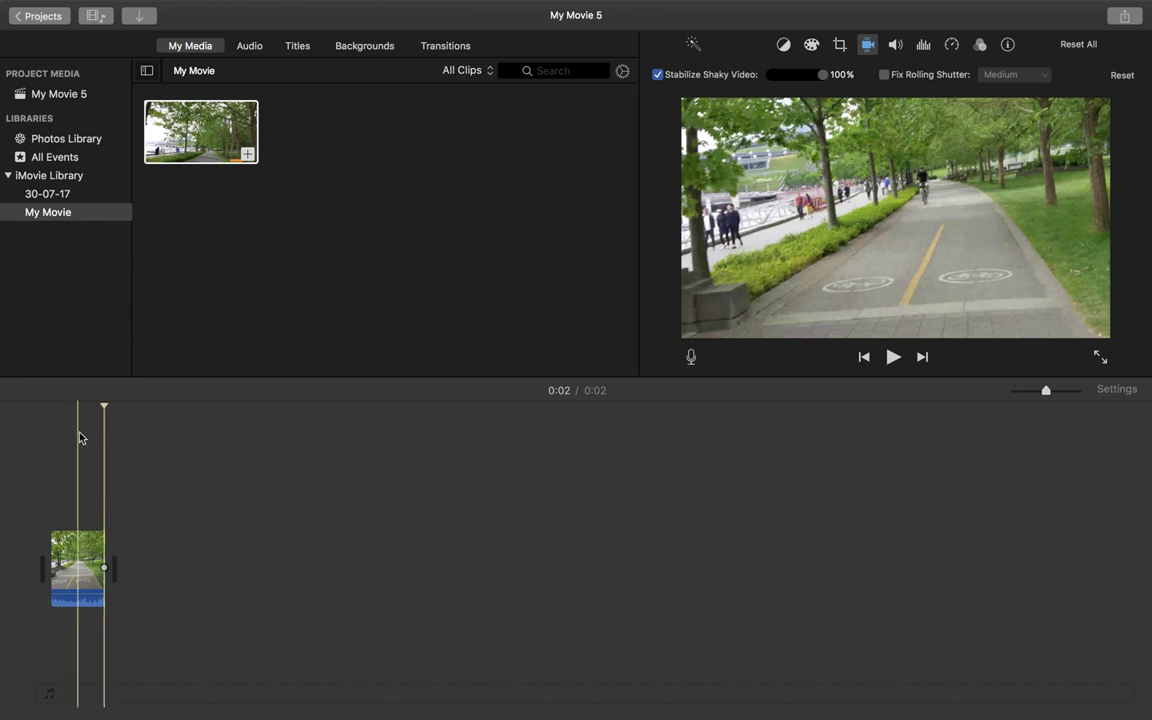
pyautogui.click(51, 445)
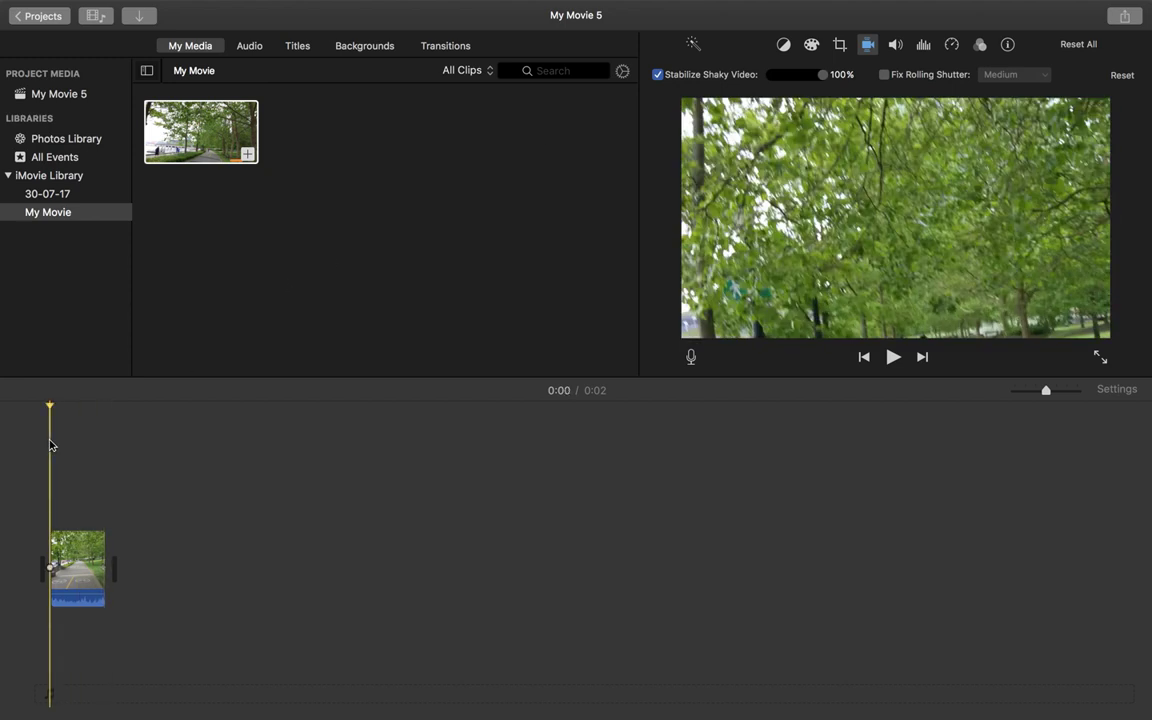
pyautogui.press('space')
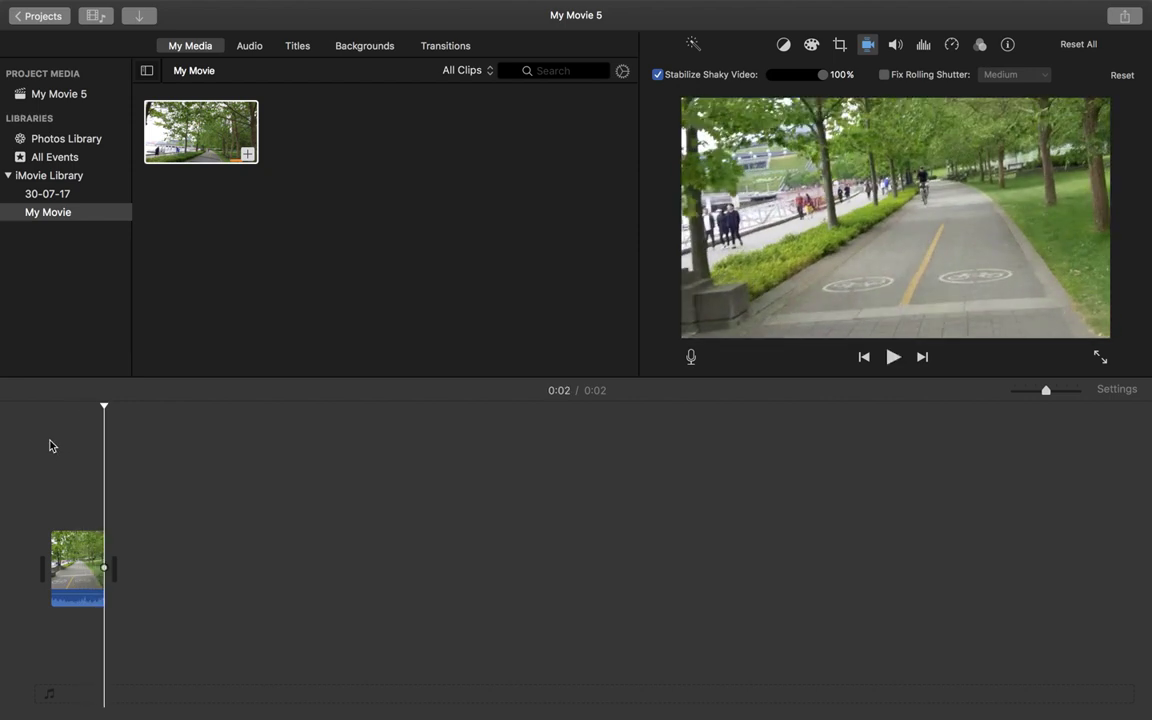
pyautogui.press('space')
# Drop stabilization to 0% and play the clip for comparison.
pyautogui.moveTo(824, 76); pyautogui.dragTo(746, 80)
pyautogui.click(51, 447)
pyautogui.press('space')
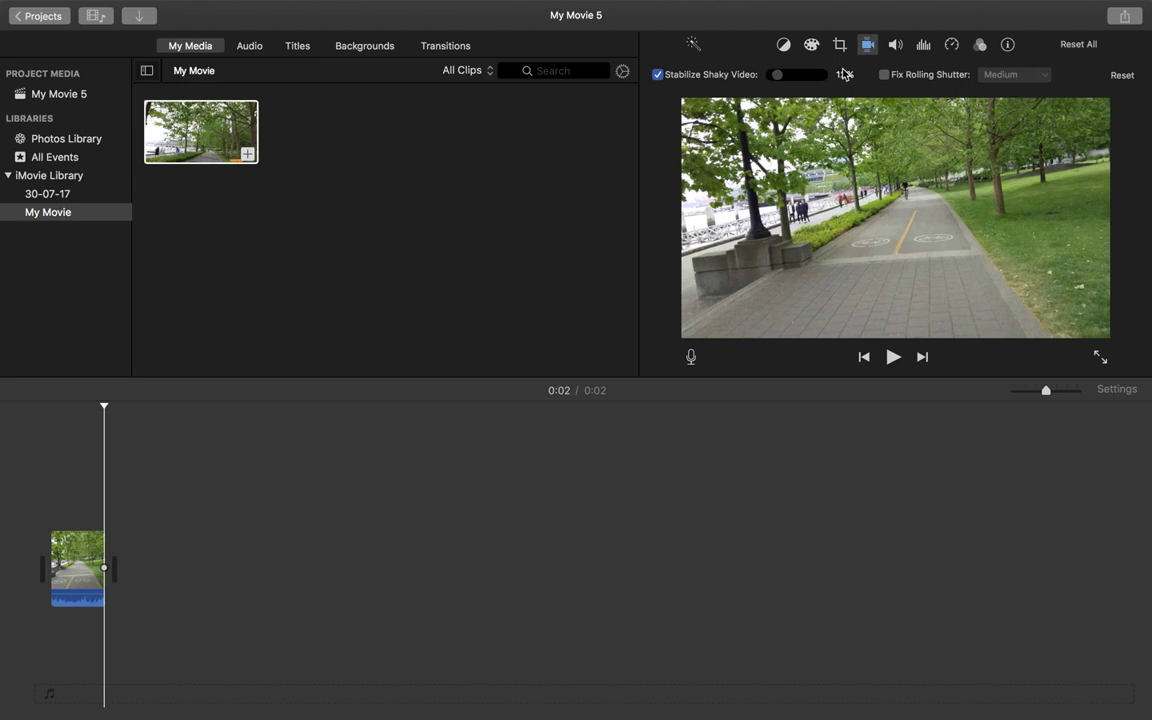
# Restore stabilization to 100%, replay the clip, and enable Fix Rolling Shutter at Medium.
pyautogui.moveTo(772, 75); pyautogui.dragTo(825, 76)
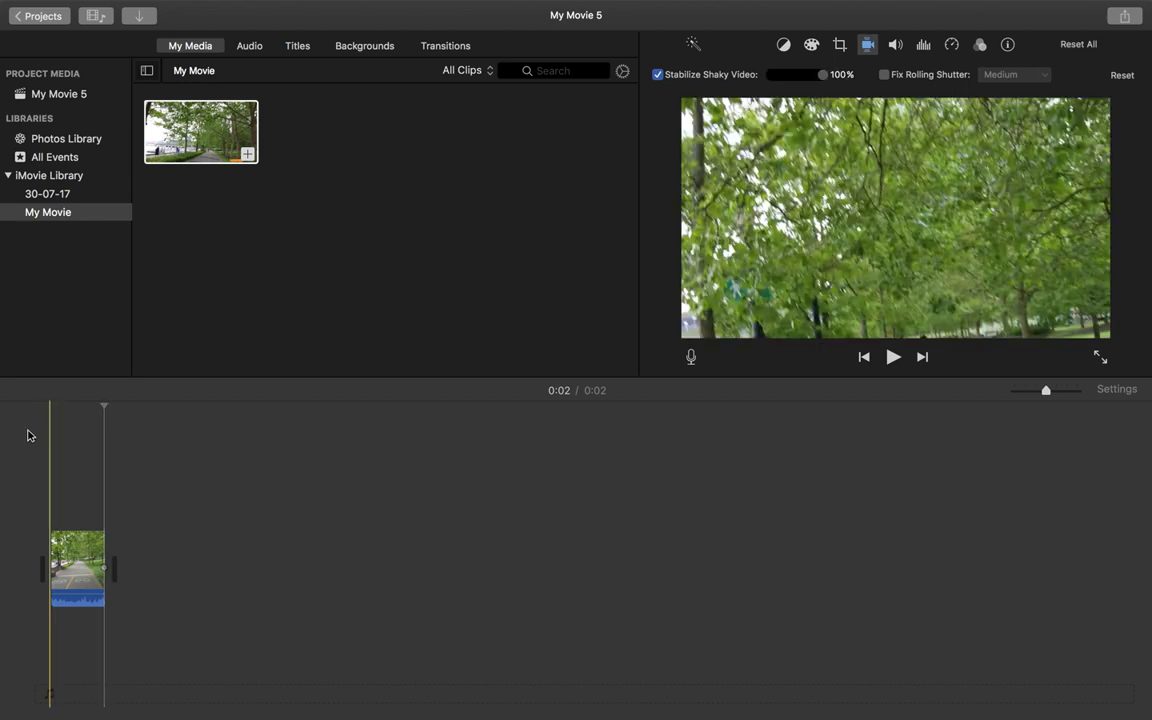
pyautogui.click(28, 435)
pyautogui.press('space')
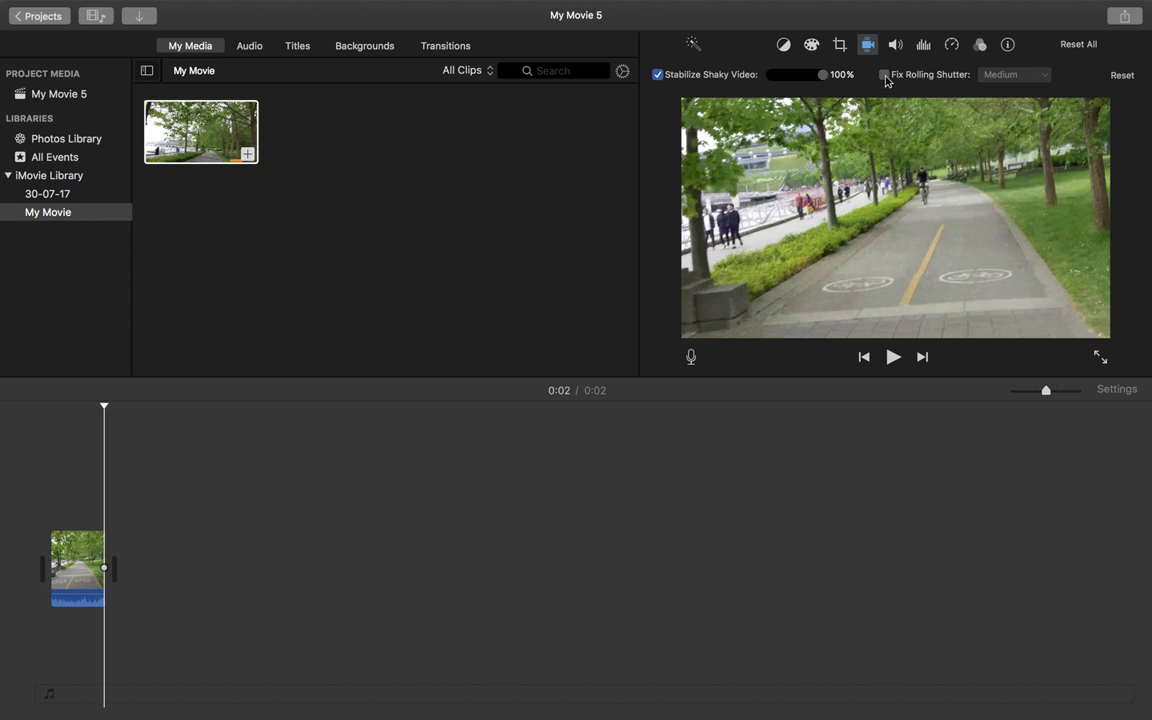
pyautogui.click(884, 75)
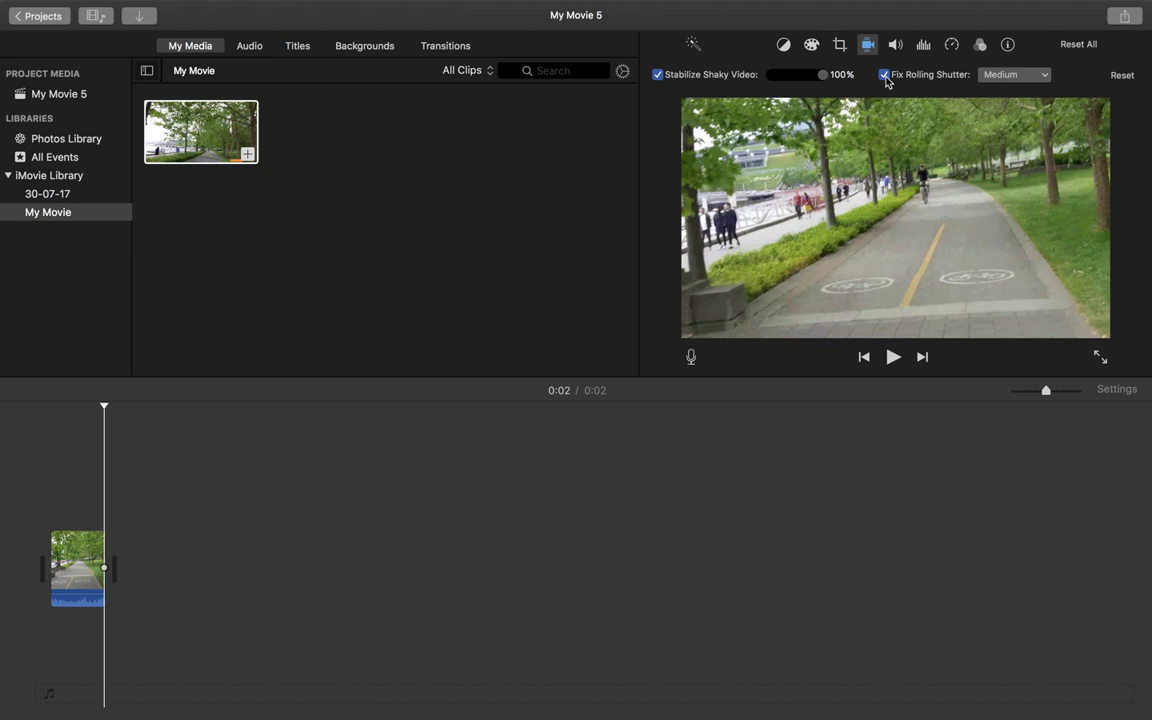
pyautogui.click(1011, 77)
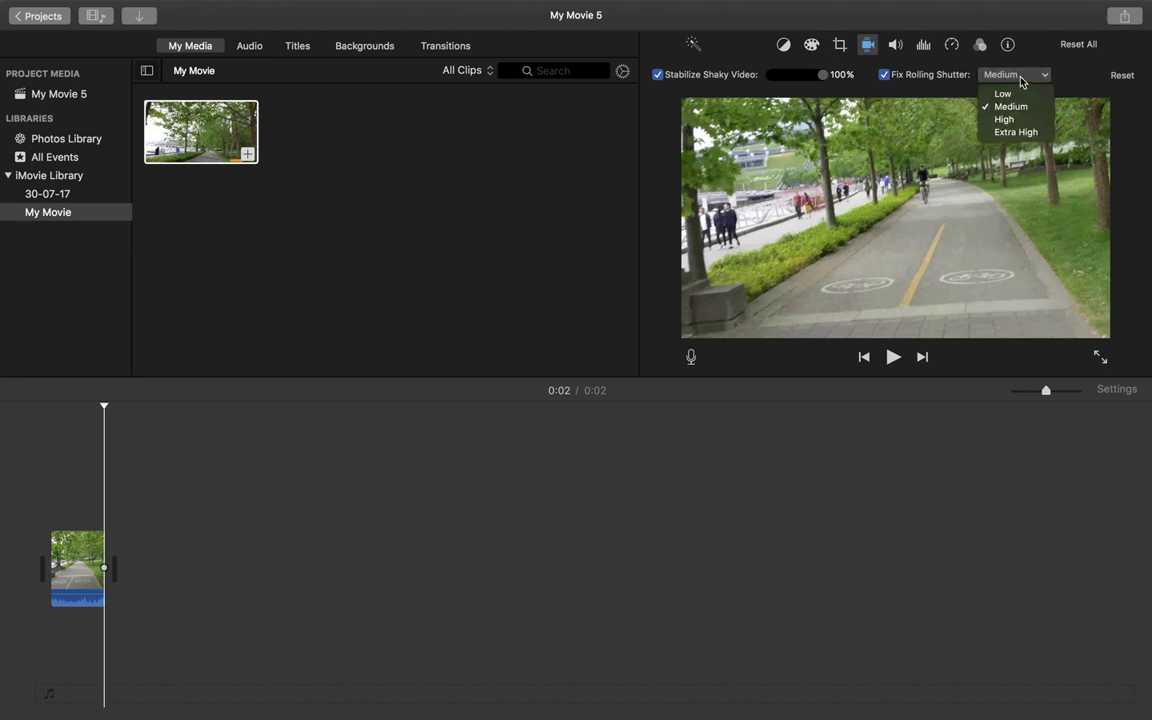
pyautogui.click(1011, 132)
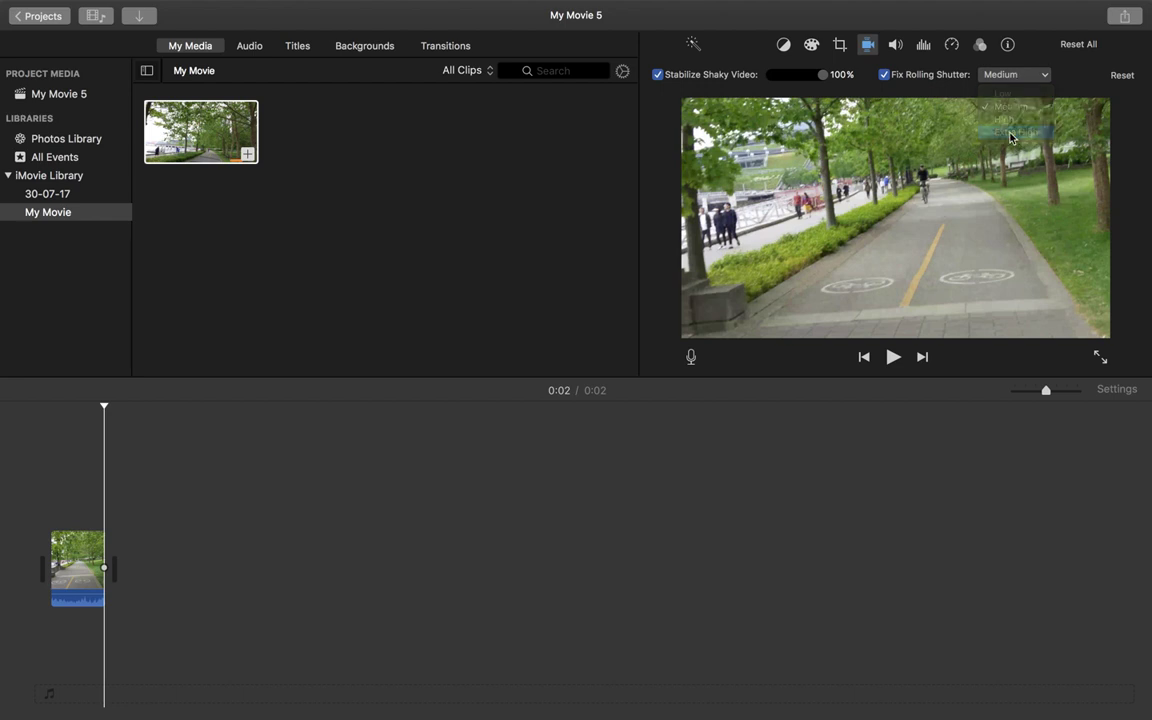
pyautogui.click(1024, 78)
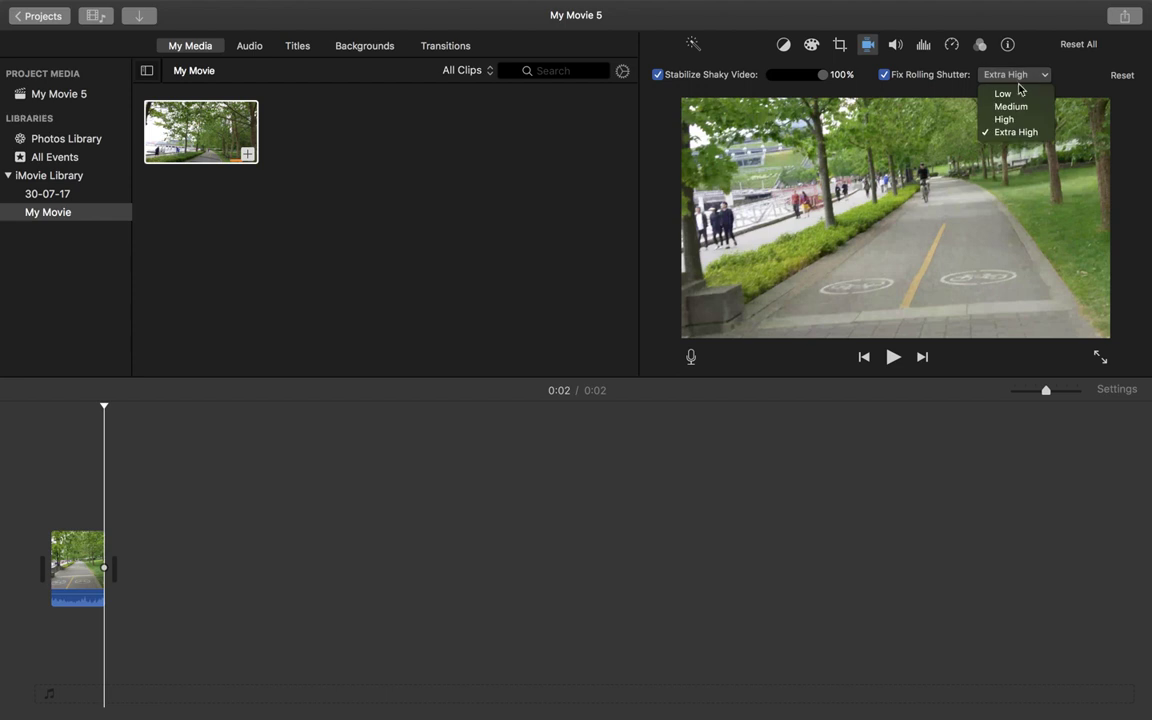
pyautogui.click(1018, 91)
pyautogui.click(1018, 79)
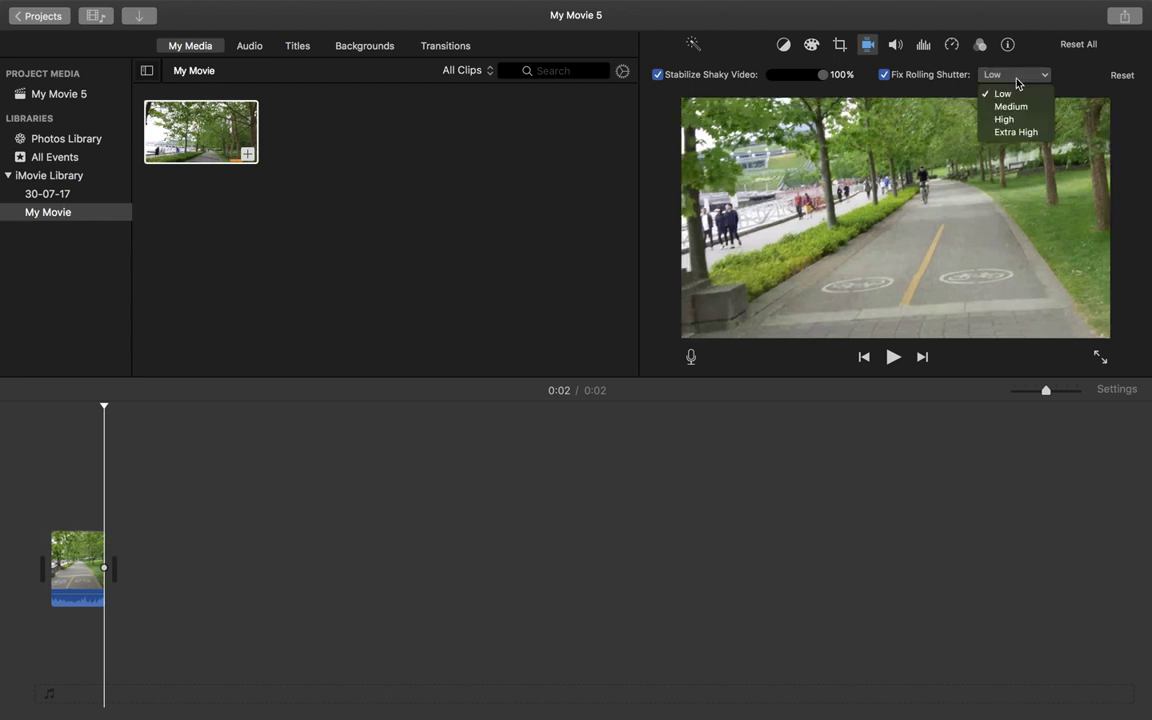
pyautogui.click(1018, 105)
pyautogui.click(1020, 80)
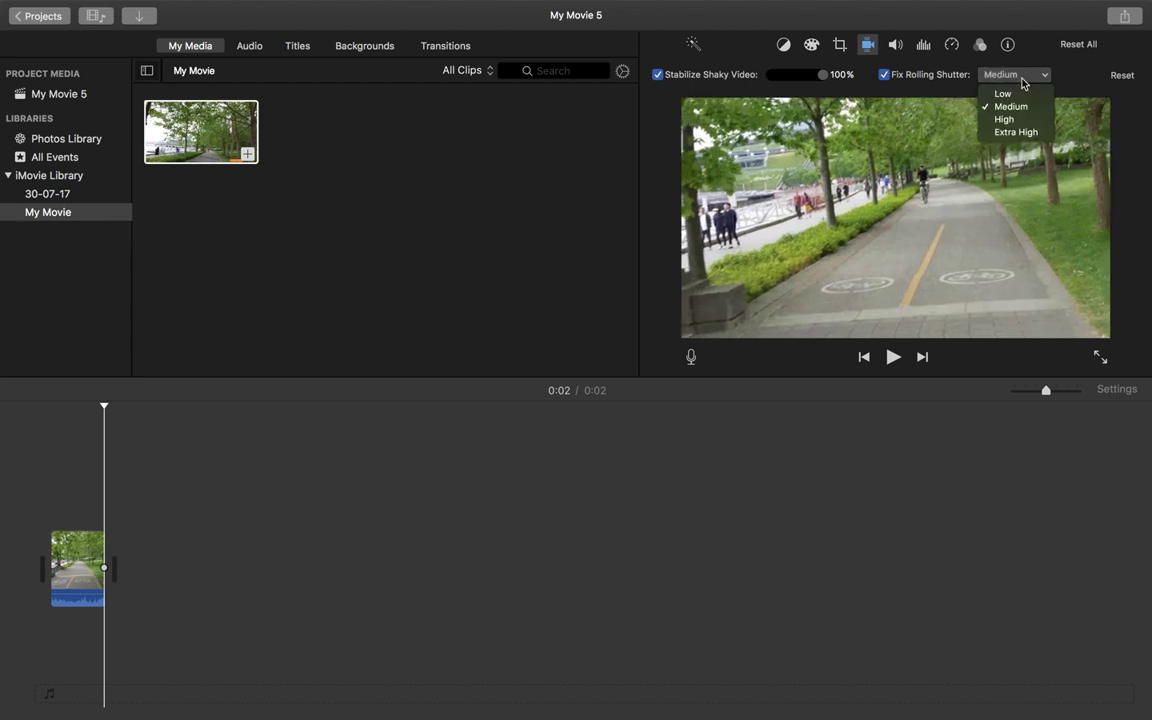
pyautogui.click(1016, 117)
pyautogui.click(1020, 80)
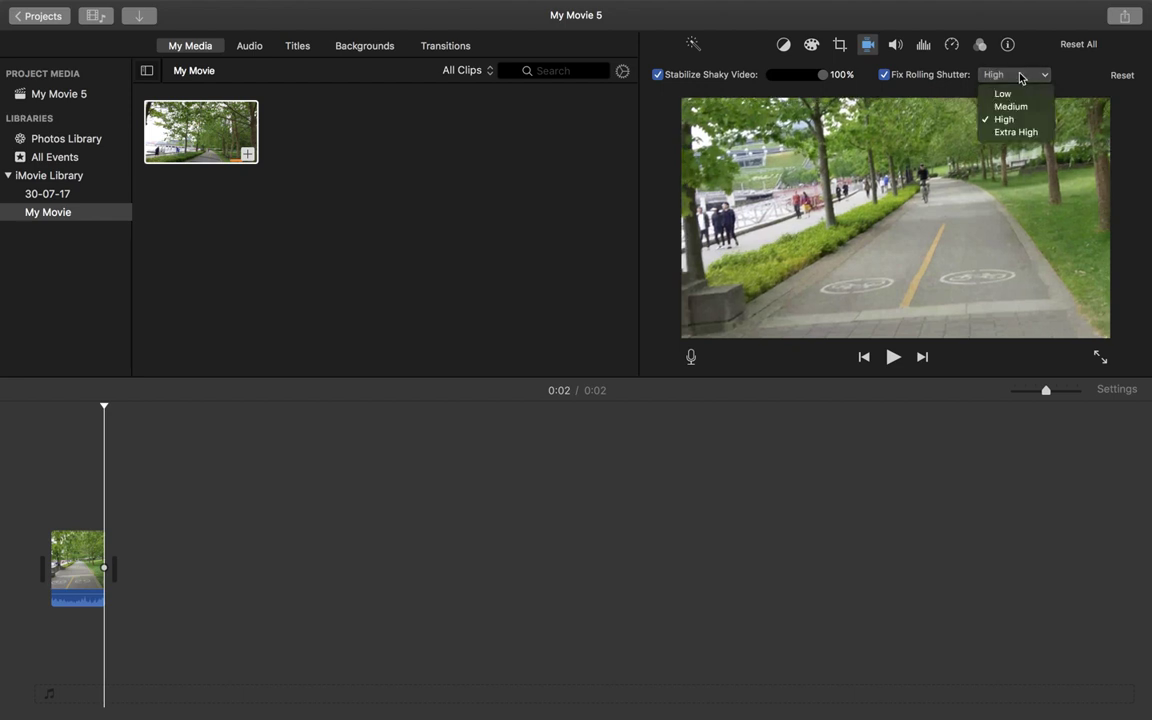
pyautogui.click(1017, 130)
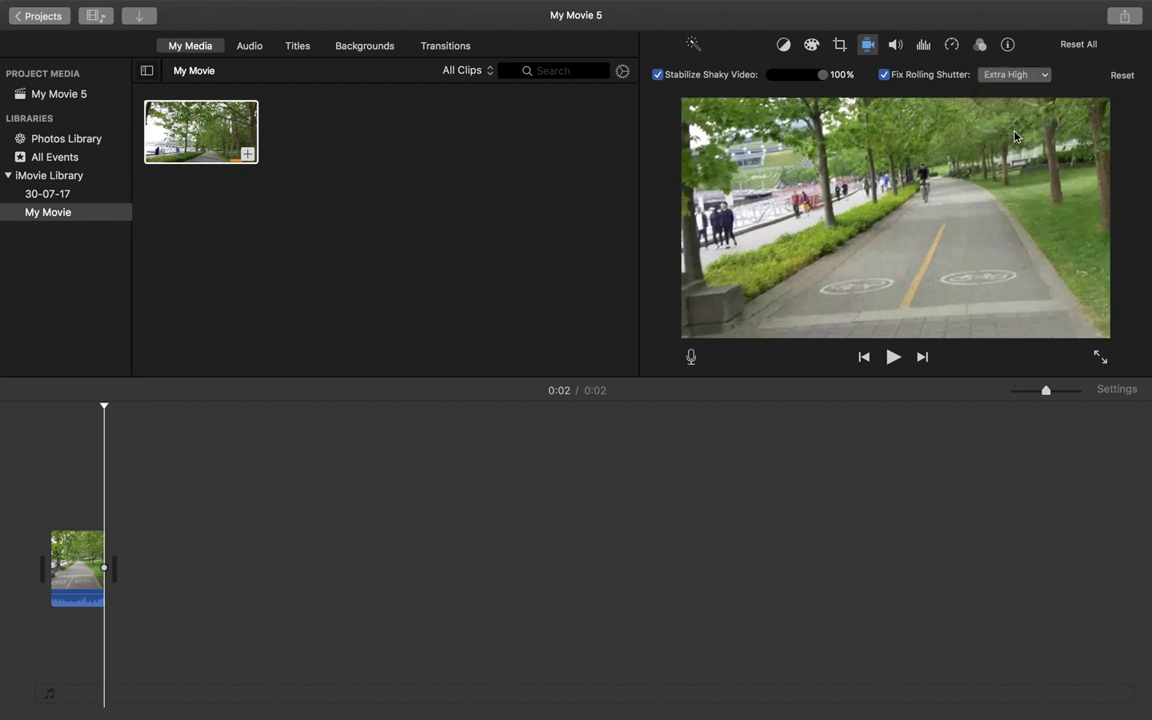
pyautogui.click(1017, 76)
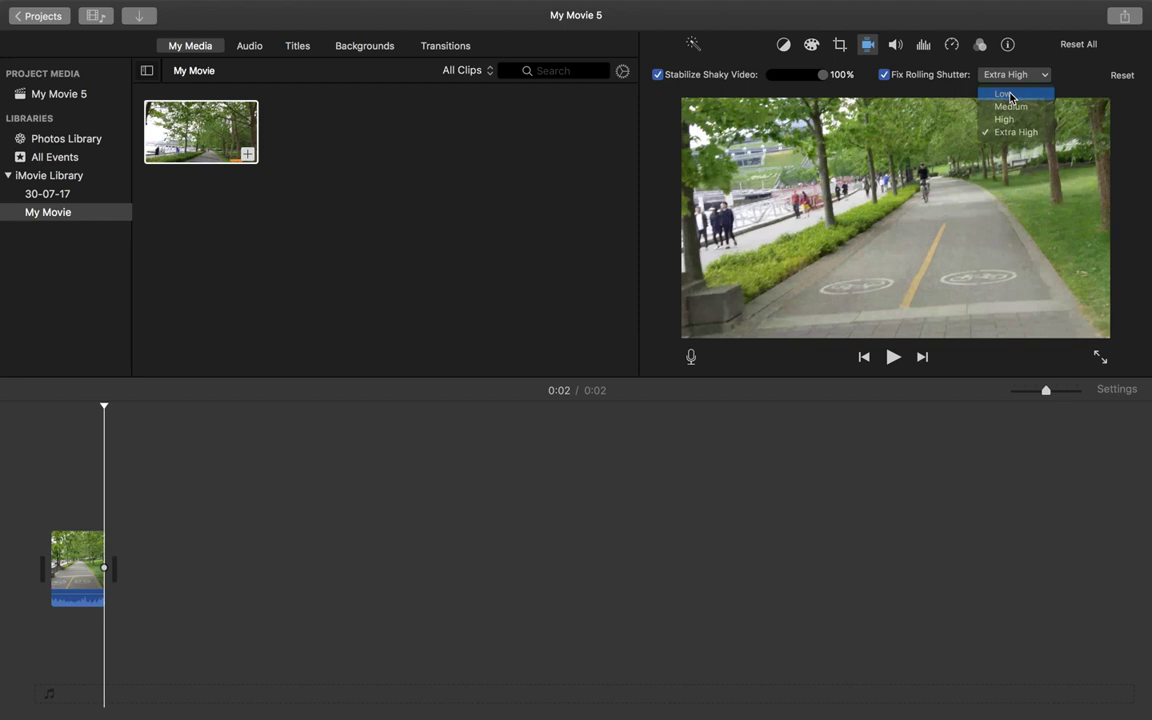
pyautogui.click(1010, 95)
pyautogui.click(1014, 79)
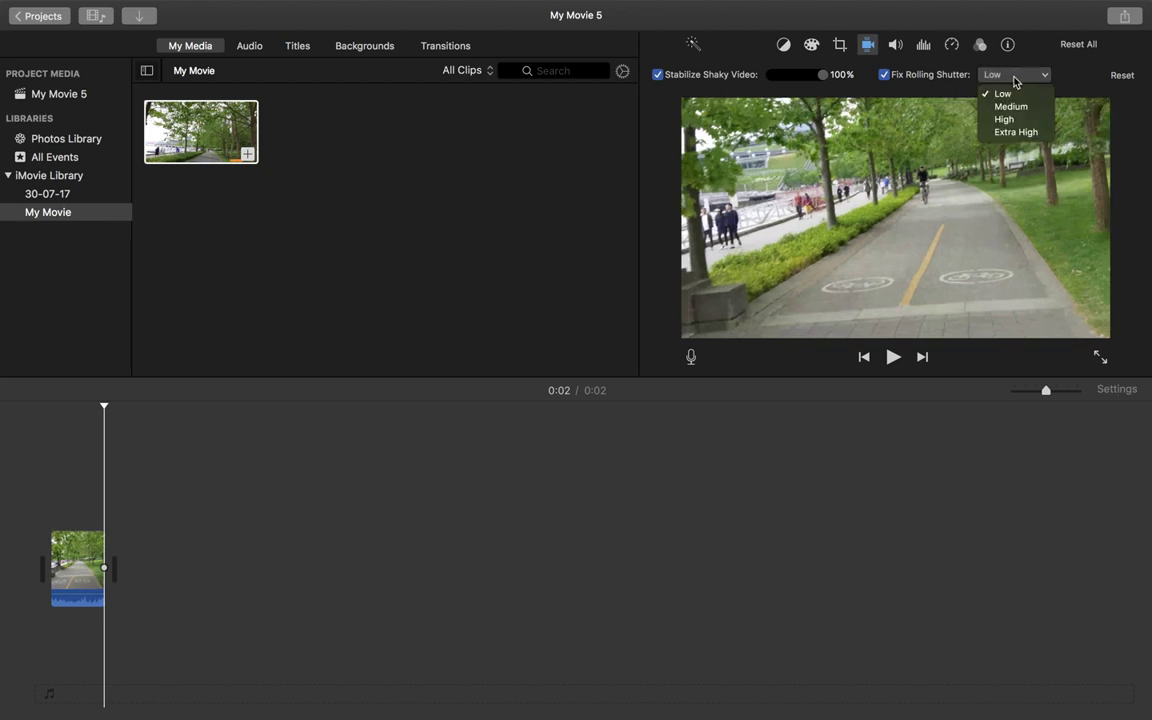
pyautogui.click(1015, 134)
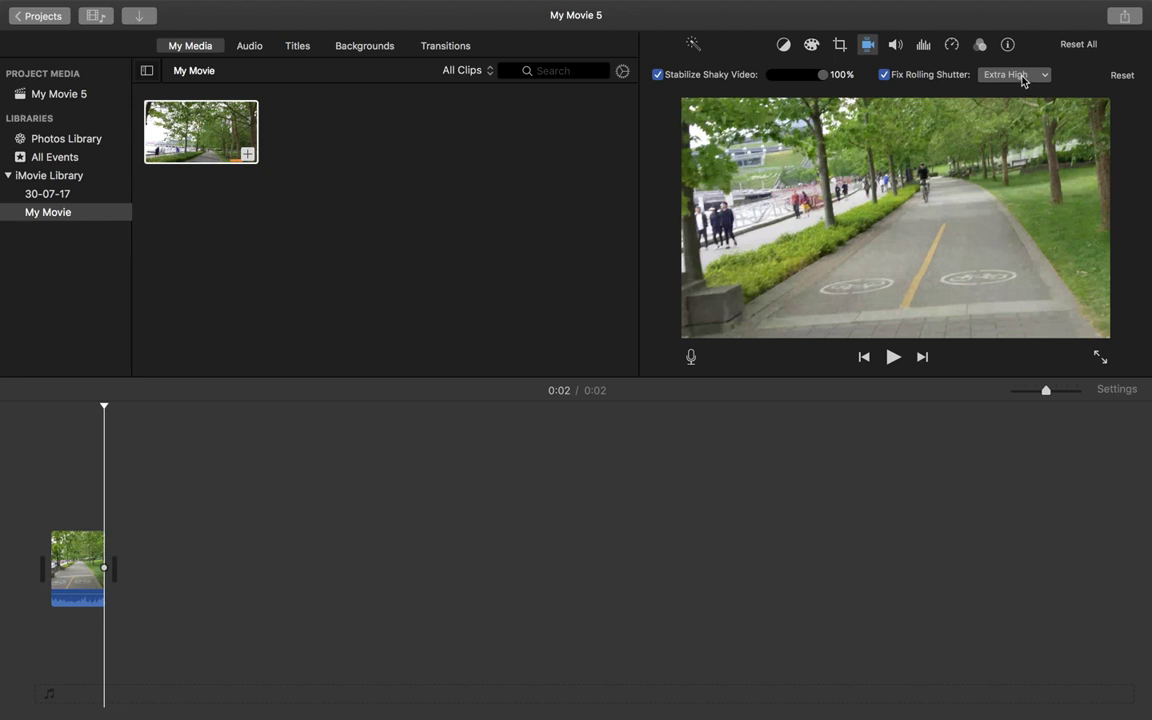
pyautogui.click(1020, 75)
pyautogui.click(1010, 134)
pyautogui.moveTo(825, 77); pyautogui.dragTo(856, 82)
pyautogui.click(768, 76)
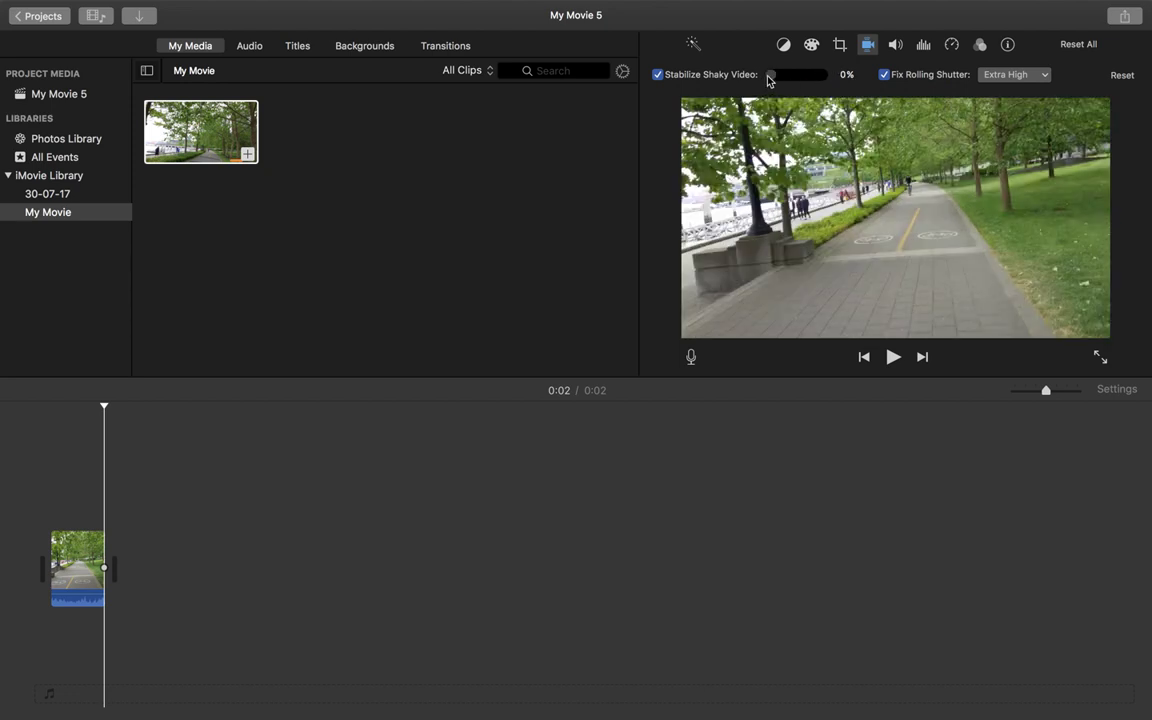
pyautogui.moveTo(787, 80); pyautogui.dragTo(836, 80)
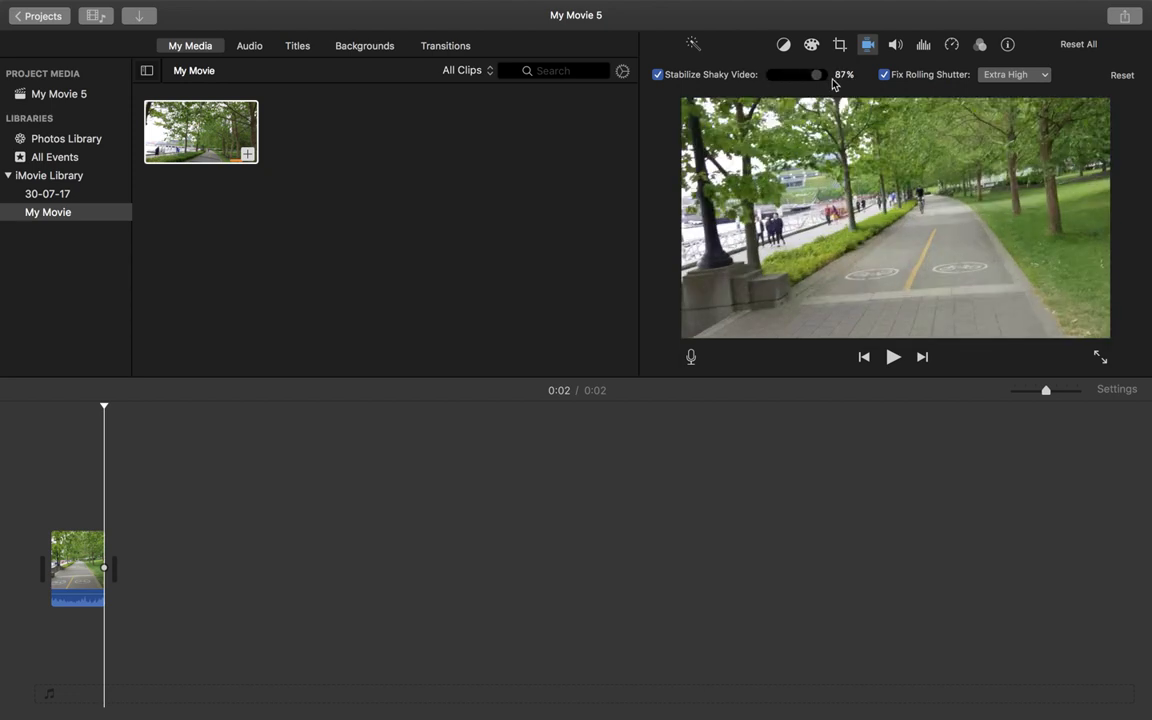
pyautogui.click(766, 79)
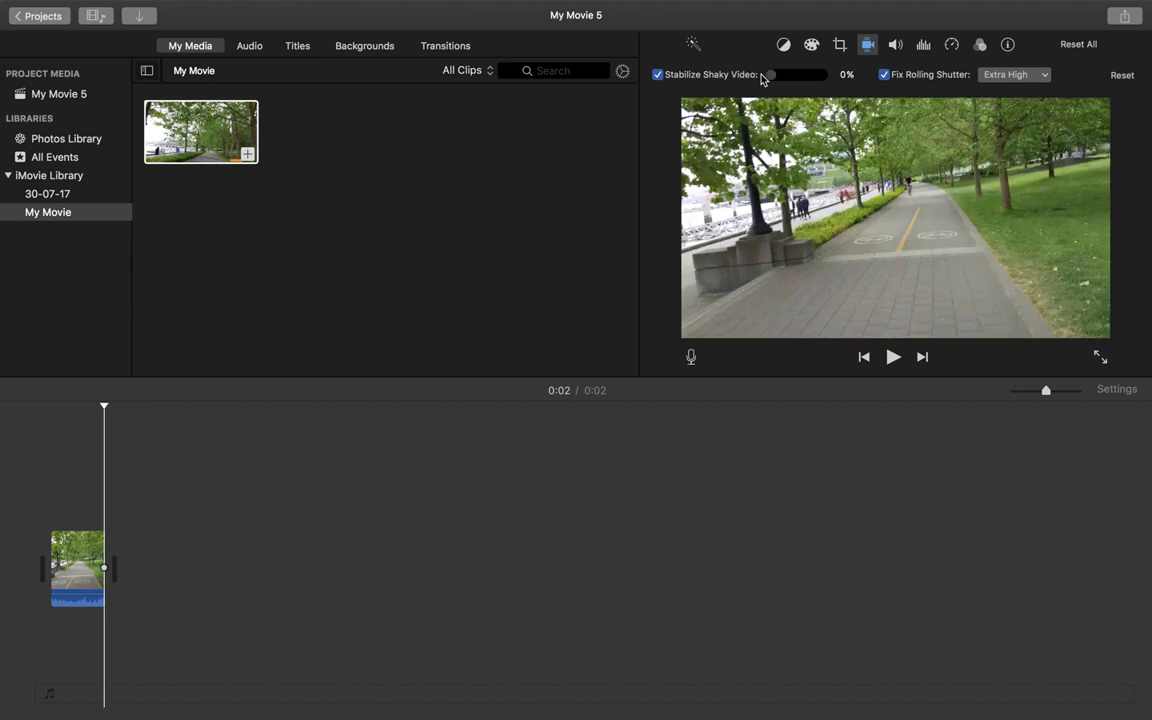
pyautogui.moveTo(762, 79); pyautogui.dragTo(851, 79)
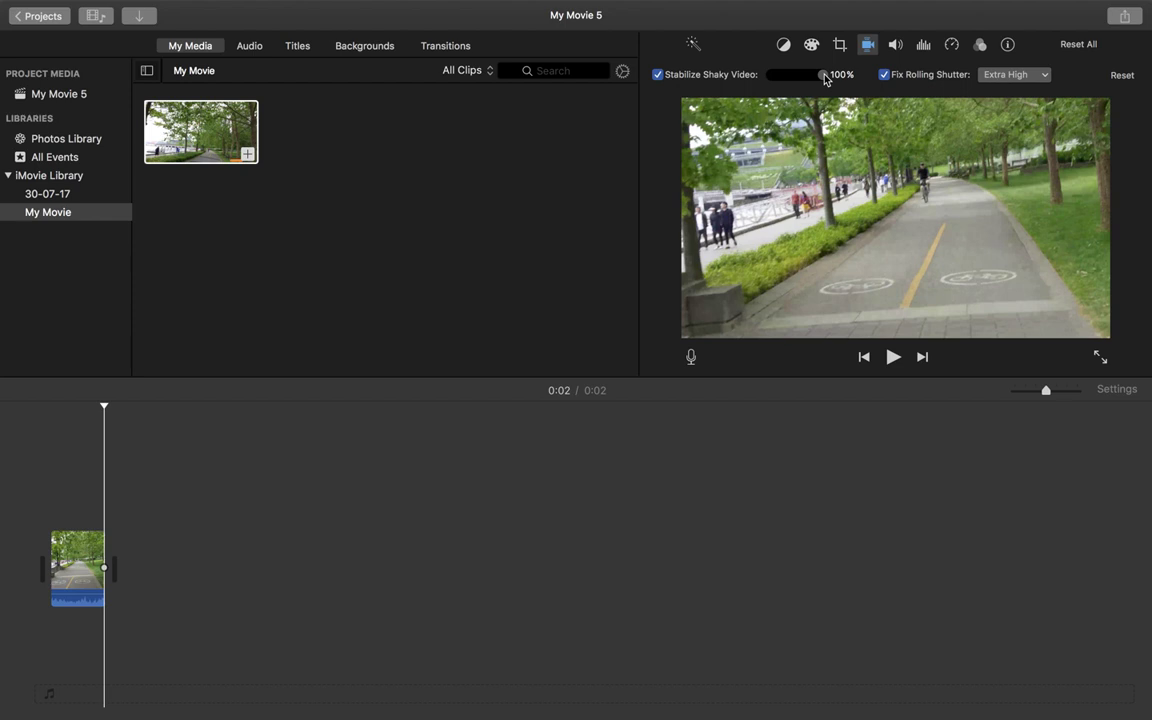
pyautogui.moveTo(826, 80); pyautogui.dragTo(769, 77)
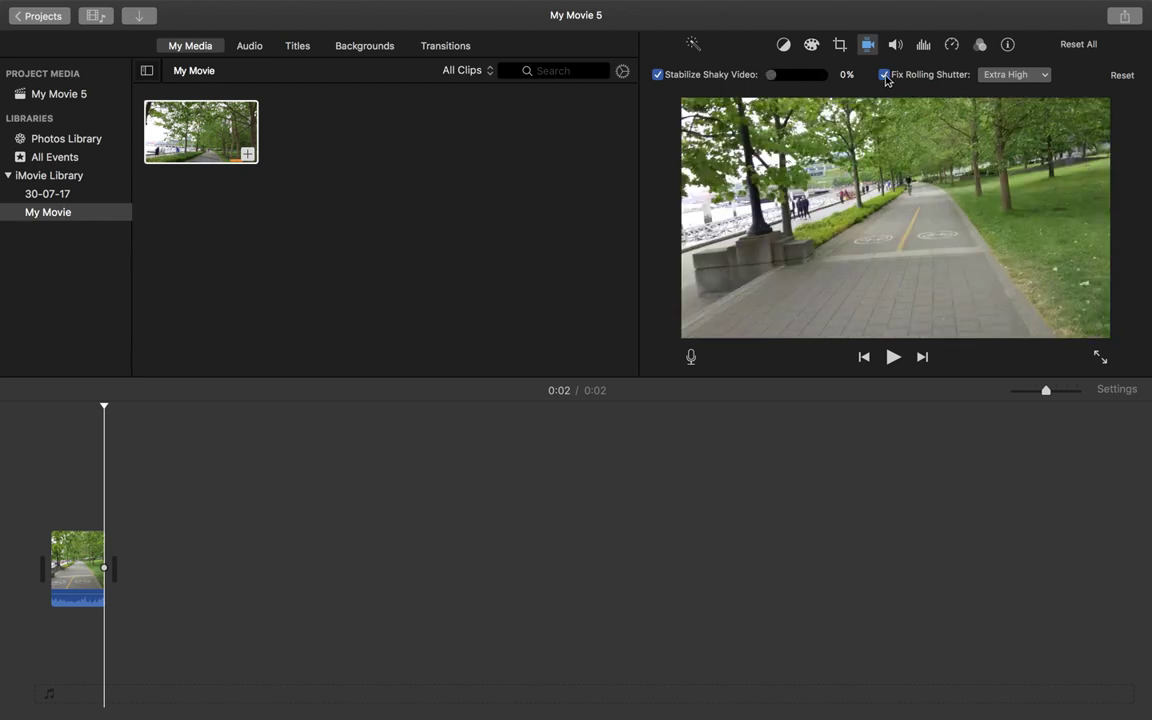
pyautogui.moveTo(770, 80); pyautogui.dragTo(836, 78)
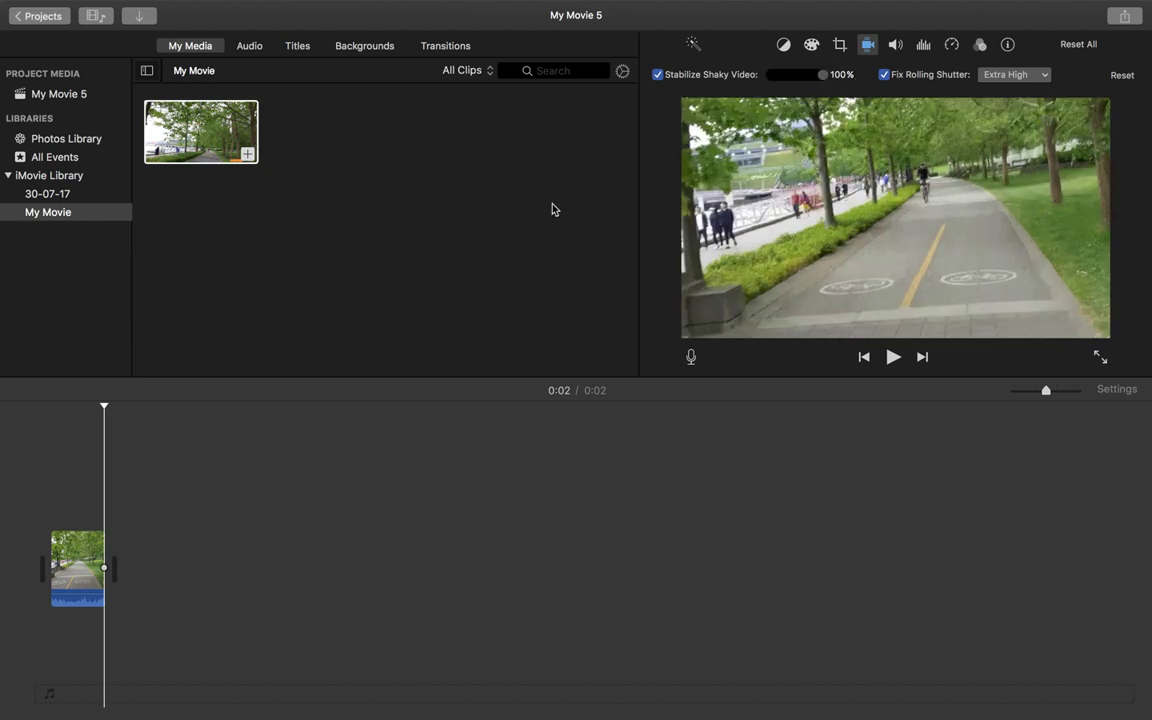
# Replay the clip from its start, then lower Stabilize Shaky Video to 50%.
pyautogui.click(49, 440)
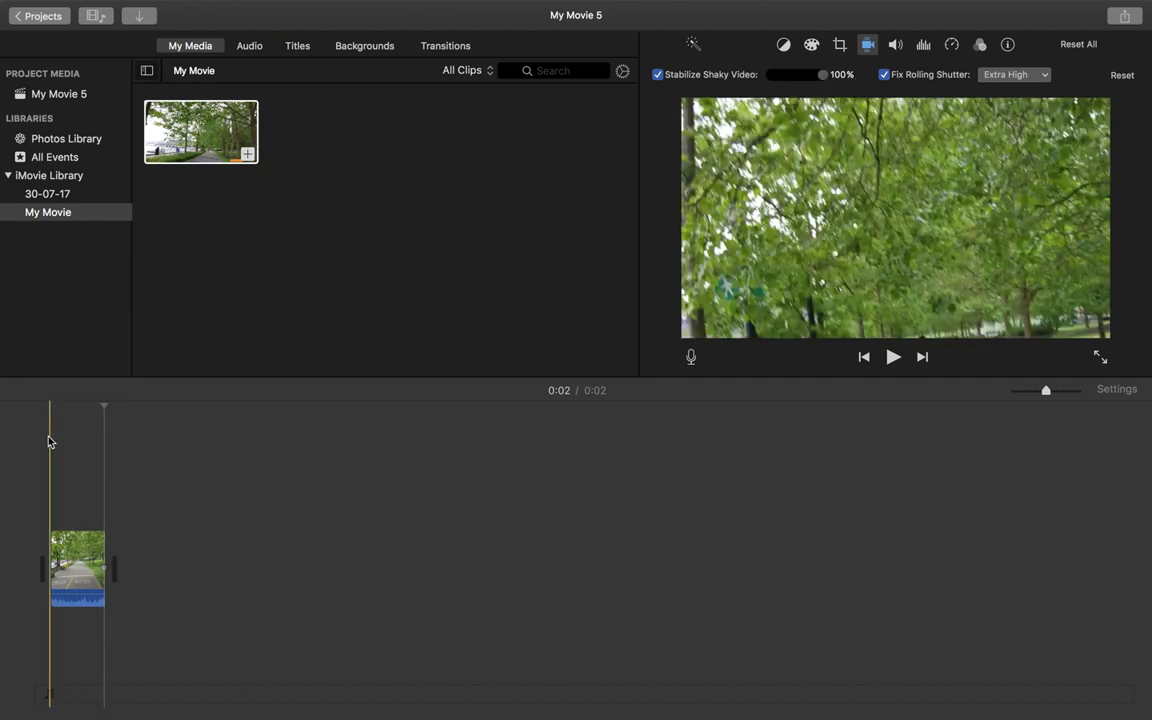
pyautogui.press('space')
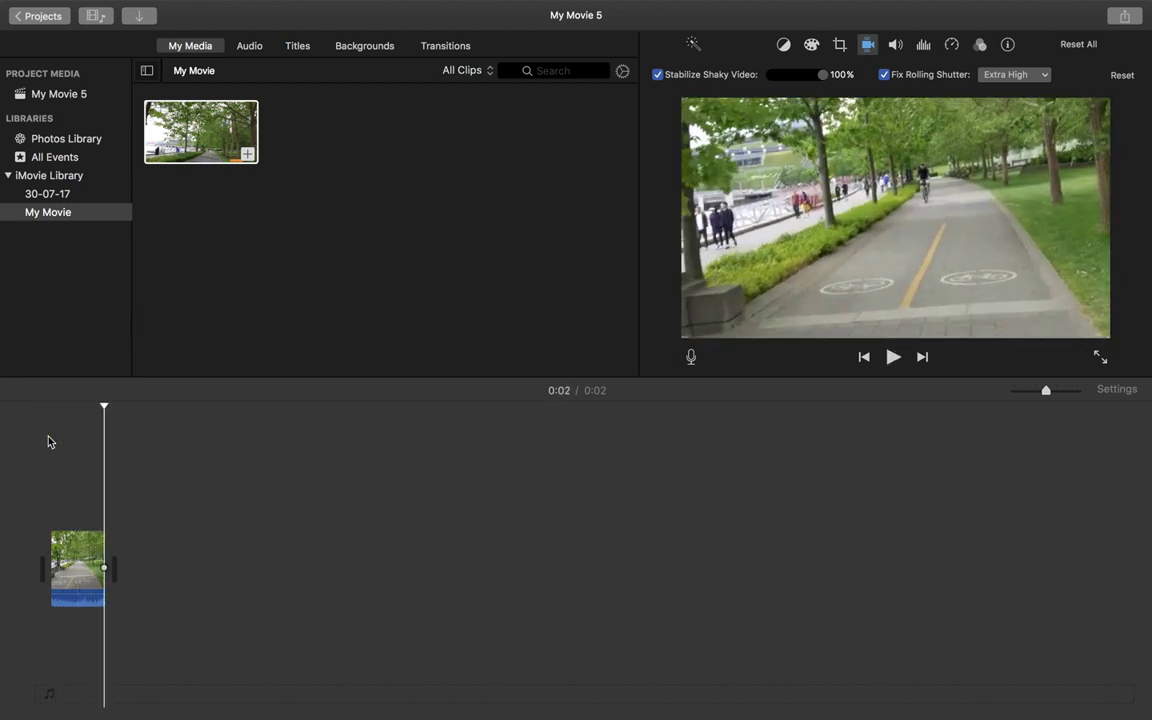
pyautogui.click(49, 441)
pyautogui.press('space')
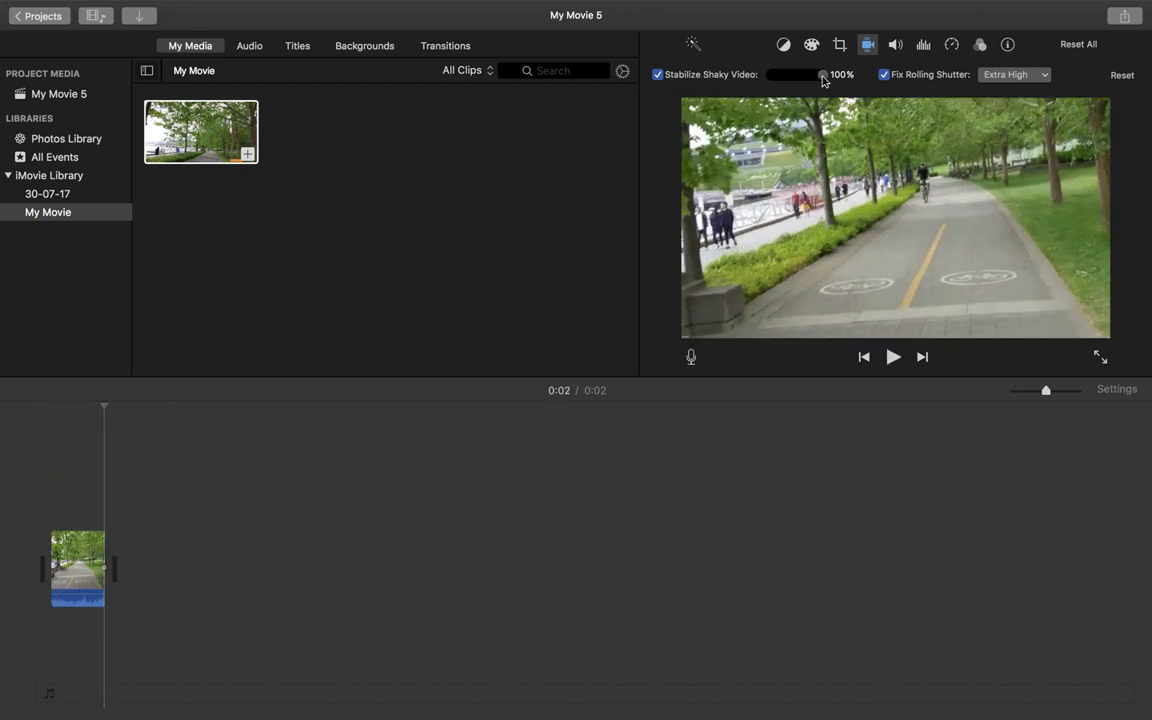
pyautogui.moveTo(824, 80); pyautogui.dragTo(799, 78)
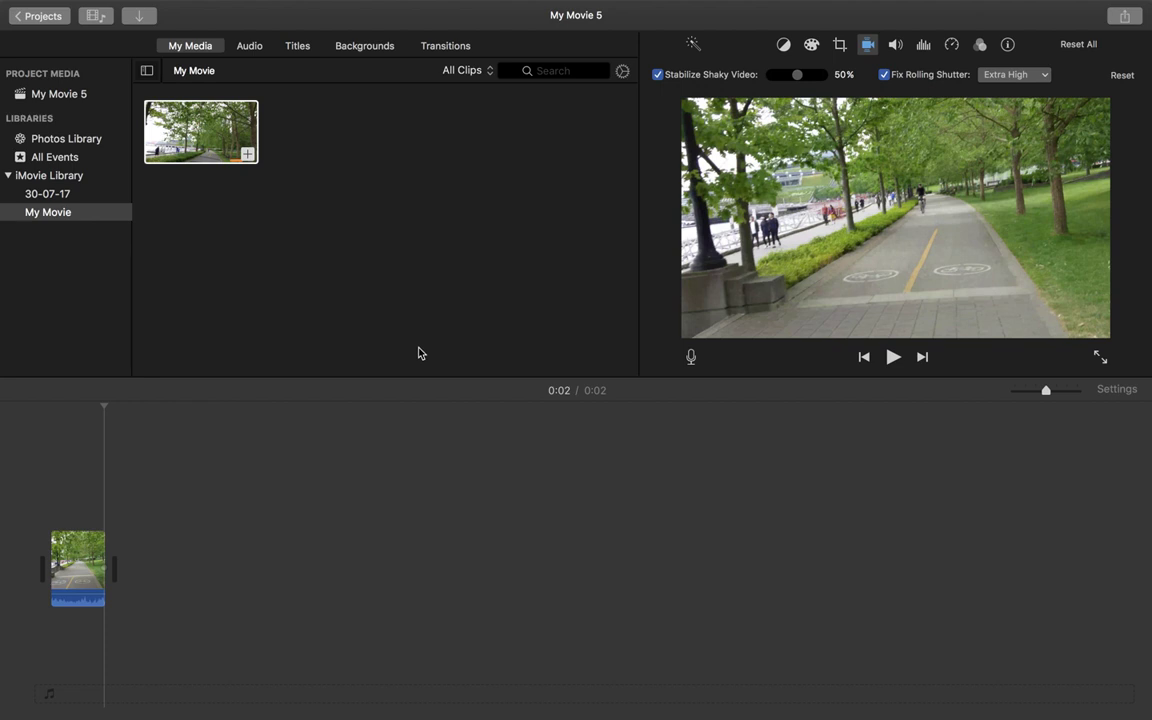